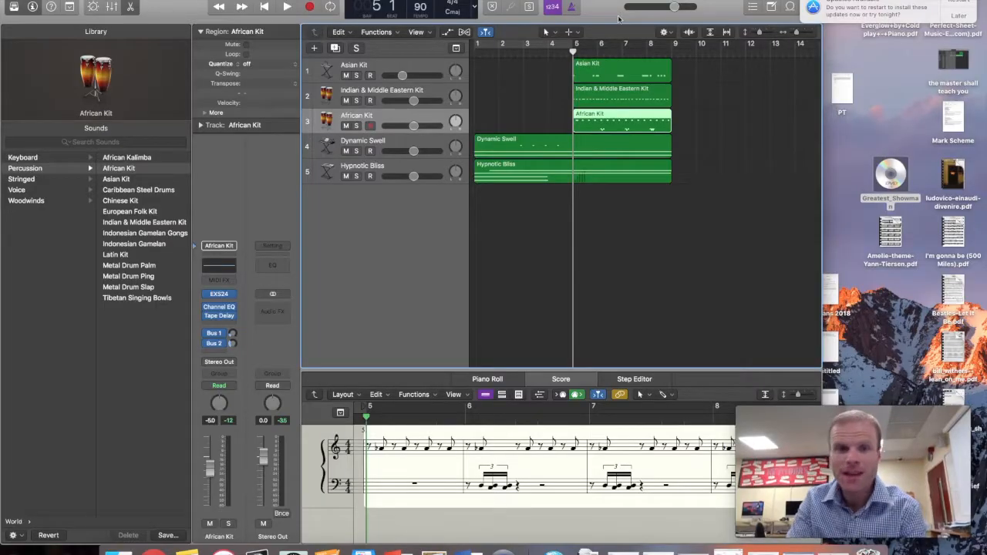
# Solo the Asian Kit track, play its region from bar 5, and return the playhead to bar 5.
pyautogui.click(355, 84)
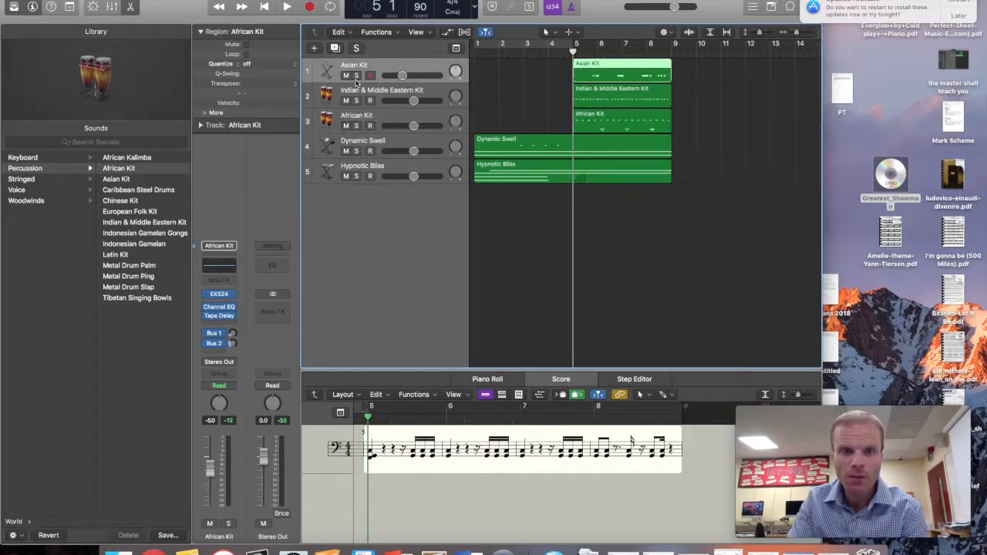
pyautogui.click(357, 76)
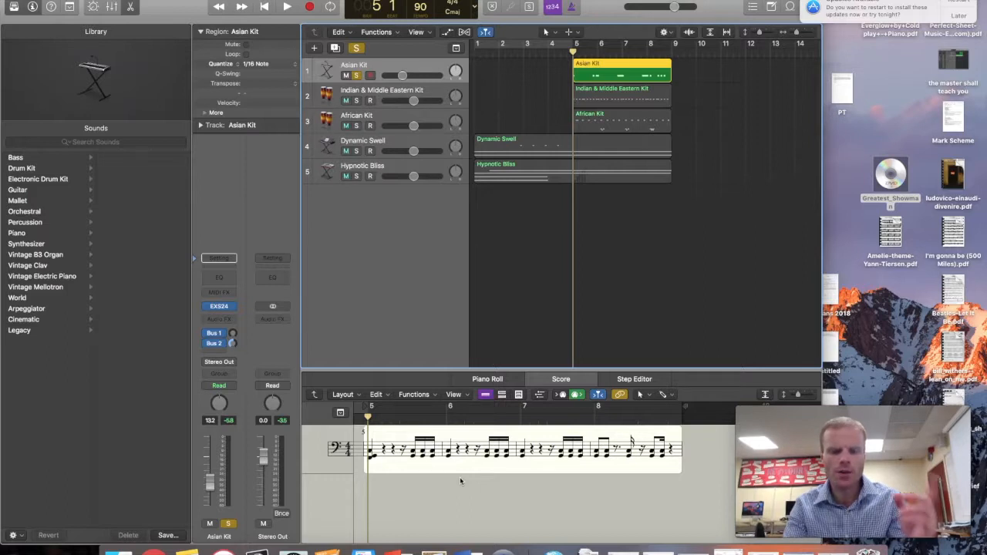
pyautogui.press('space')
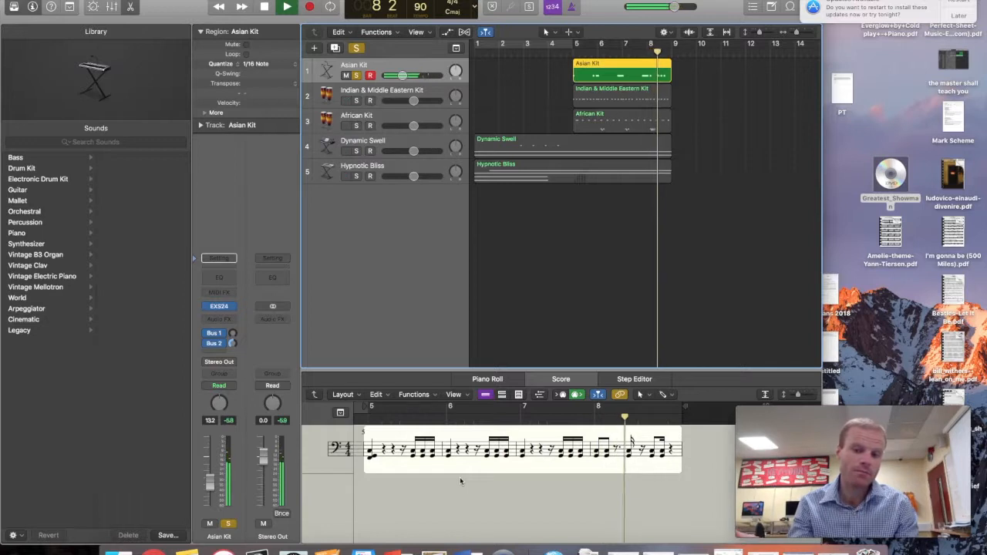
pyautogui.press('space')
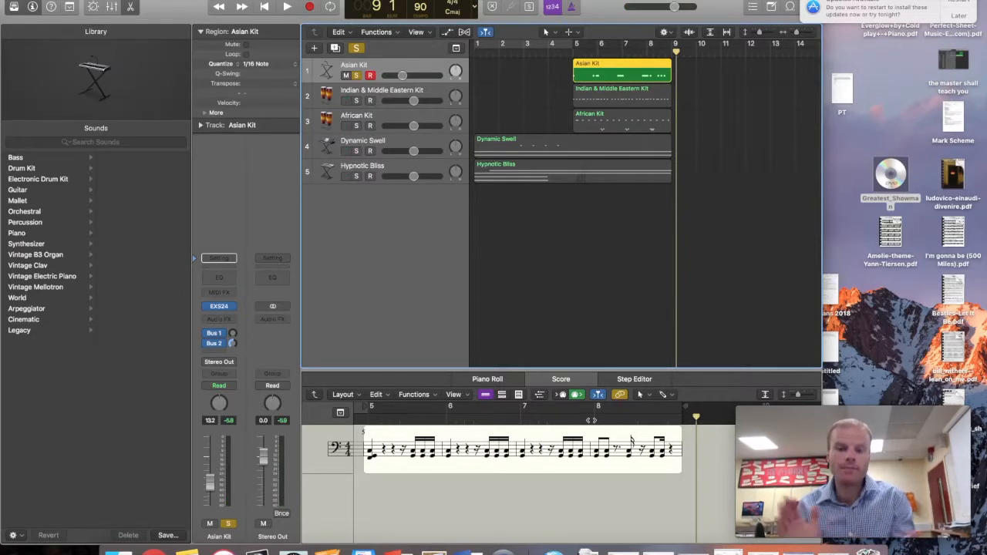
pyautogui.press(',')
pyautogui.press(',')
pyautogui.press(',')
pyautogui.press(',')
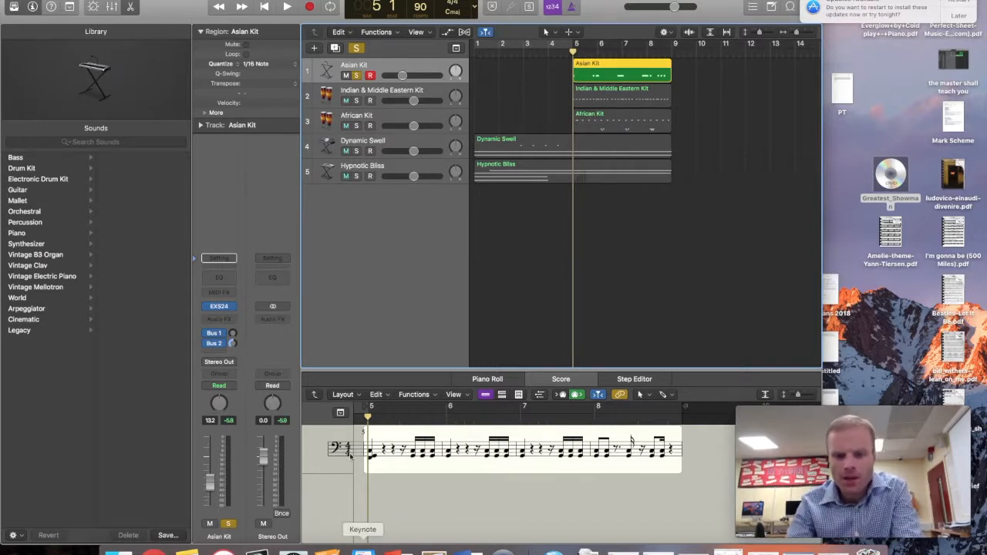
# Inspect the first sixteenth note in bar 5 of the Asian Kit score and return to the track's region settings.
pyautogui.click(413, 455)
pyautogui.click(414, 461)
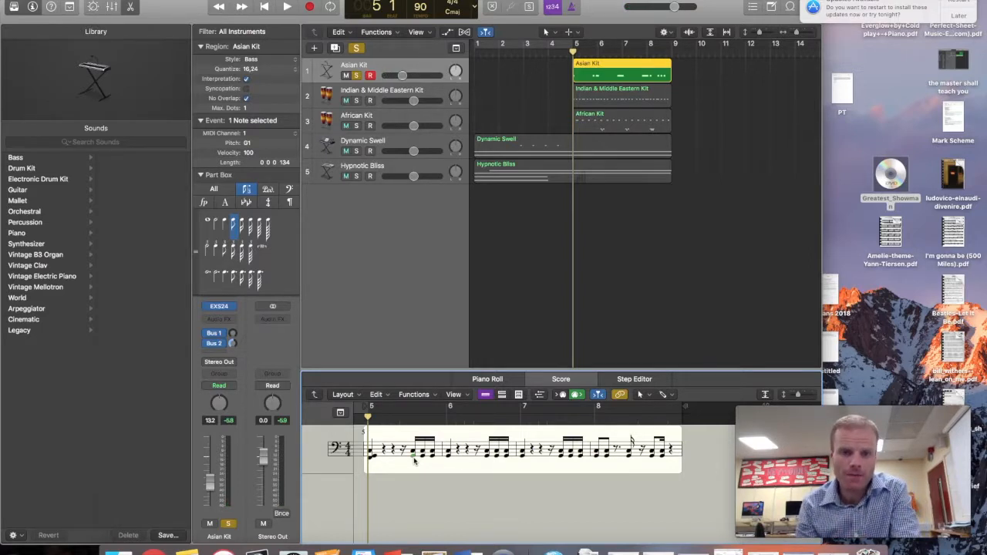
pyautogui.click(375, 66)
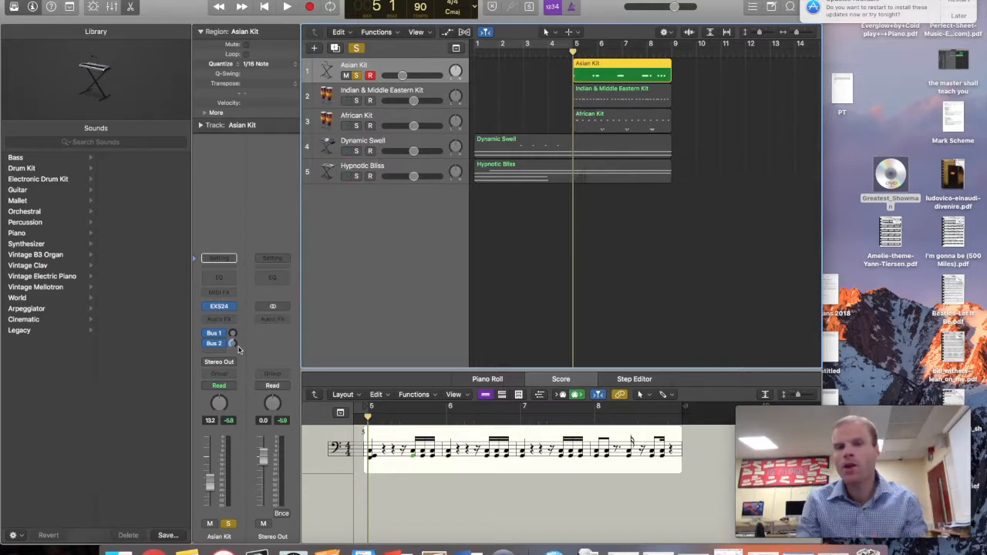
# Select the Indian & Middle Eastern Kit track to show its notation in the score editor.
pyautogui.click(405, 92)
pyautogui.press('Down')
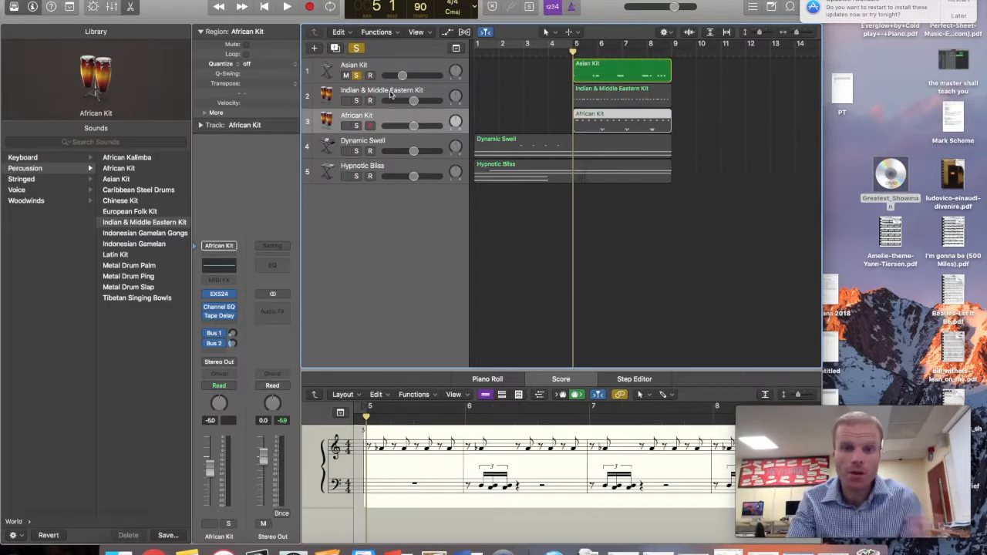
pyautogui.click(391, 94)
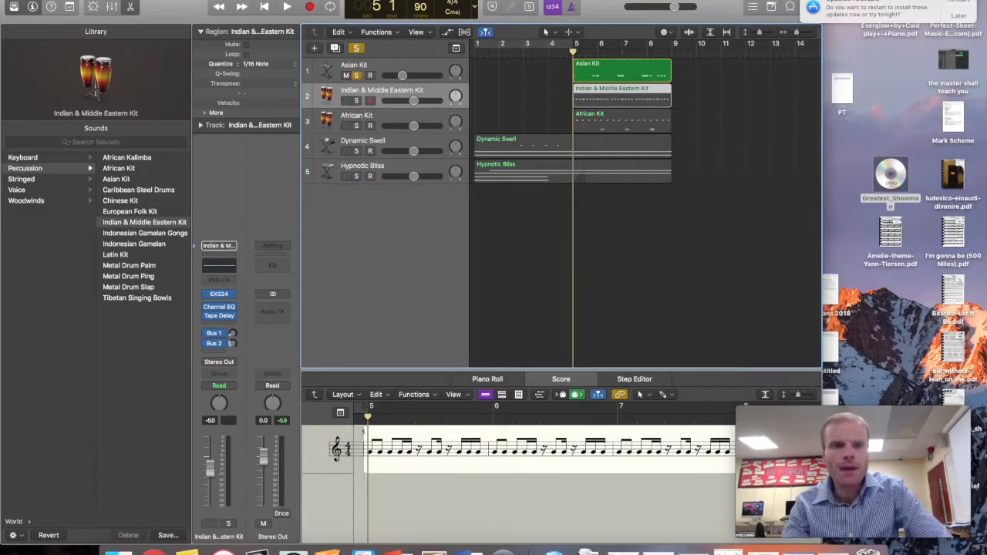
# Open the mixer in a separate window and enlarge it to show the inserts, sends and faders together.
pyautogui.click(281, 0)
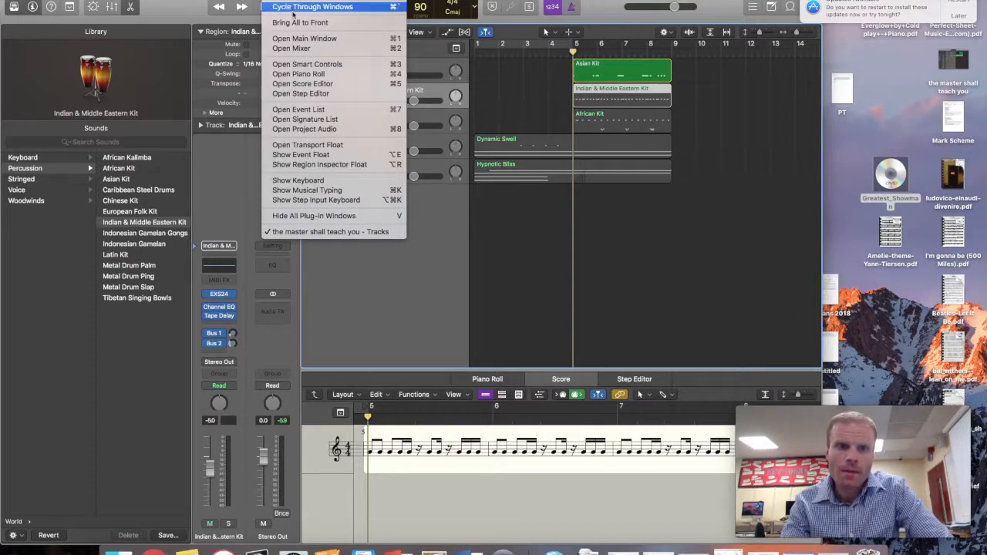
pyautogui.click(305, 50)
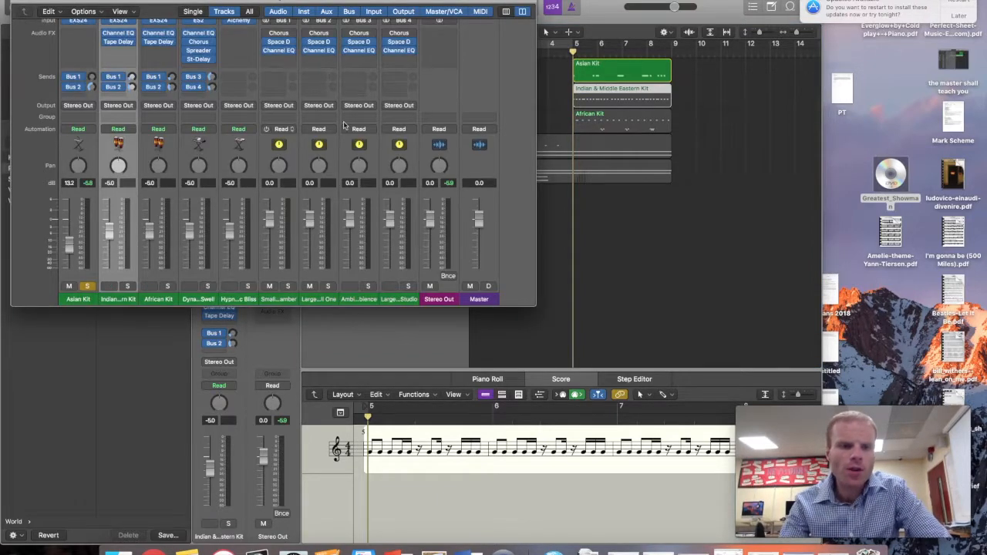
pyautogui.moveTo(536, 306); pyautogui.dragTo(714, 429)
pyautogui.moveTo(691, 382); pyautogui.dragTo(675, 361)
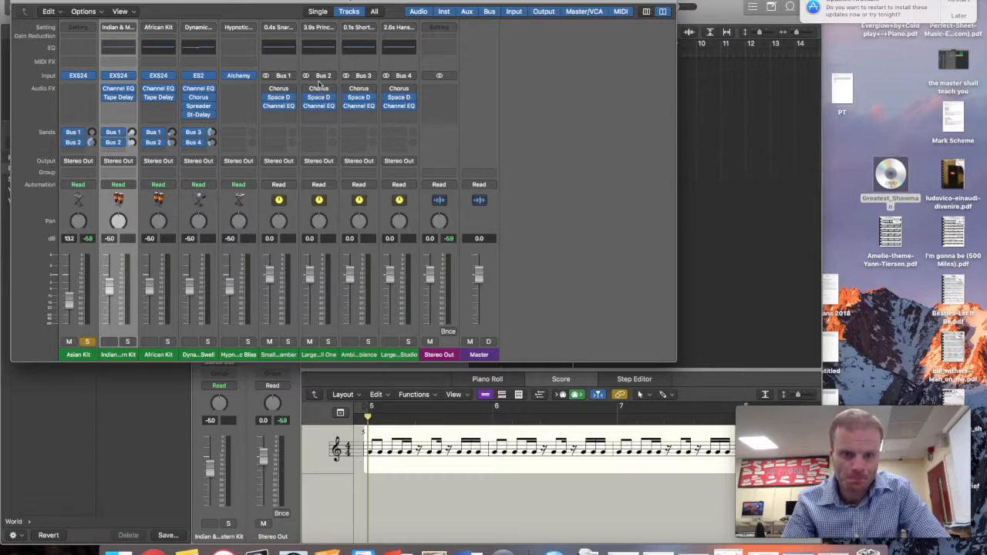
# Check which tracks feed the 3.9s Prince Hall aux channel's input and keep it on Bus 2.
pyautogui.click(322, 75)
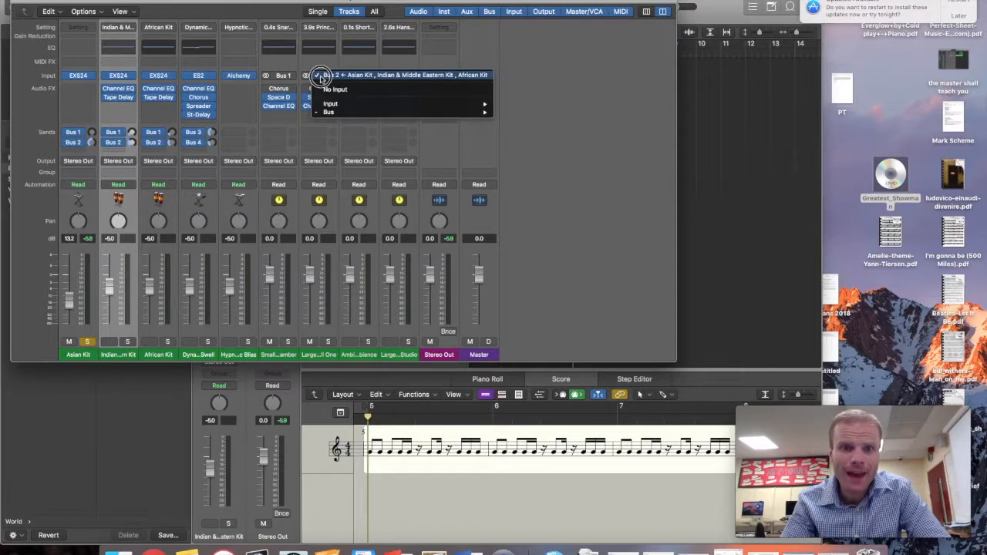
pyautogui.moveTo(328, 112)
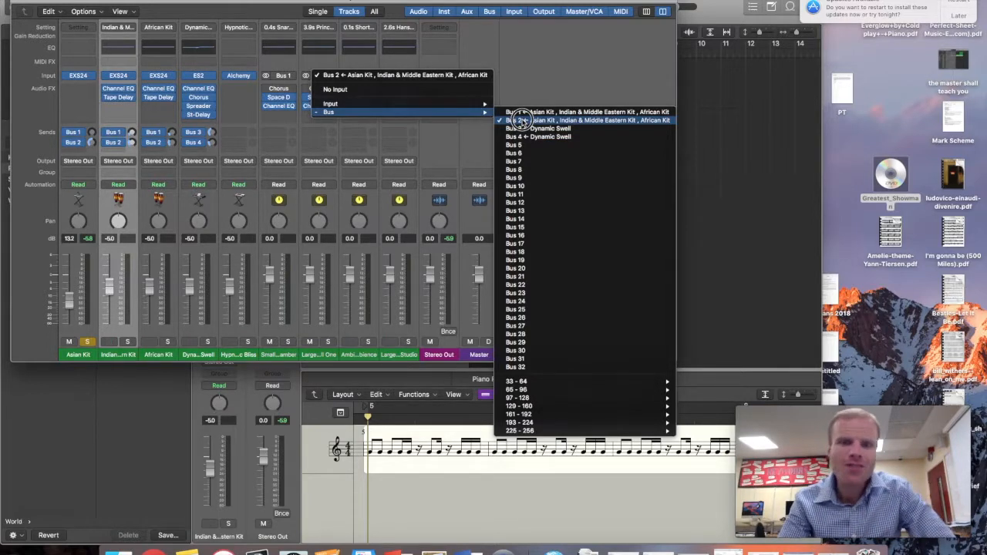
pyautogui.click(519, 120)
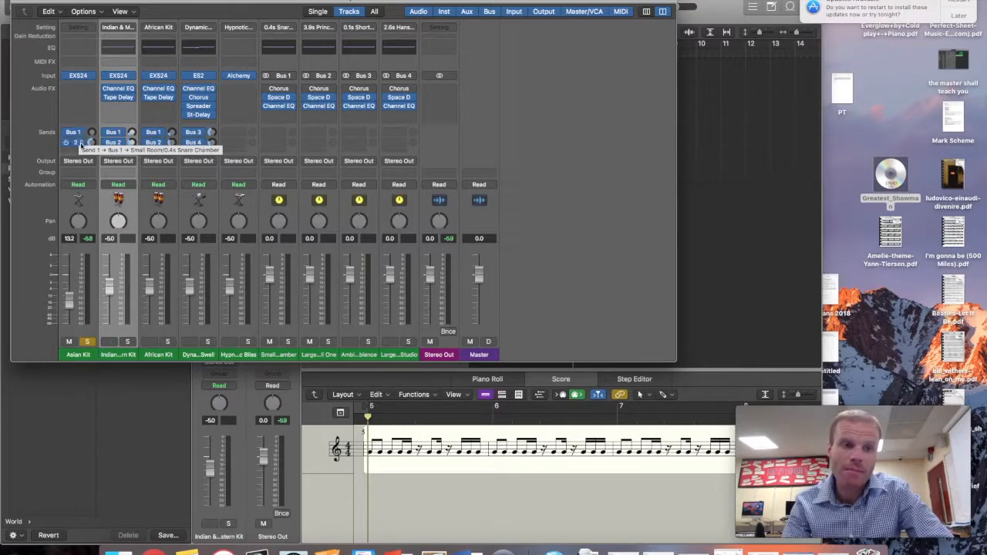
# Check the Bus 2 send levels on the Asian Kit, Indian & Middle Eastern Kit and African Kit channels.
pyautogui.moveTo(91, 144); pyautogui.dragTo(92, 145)
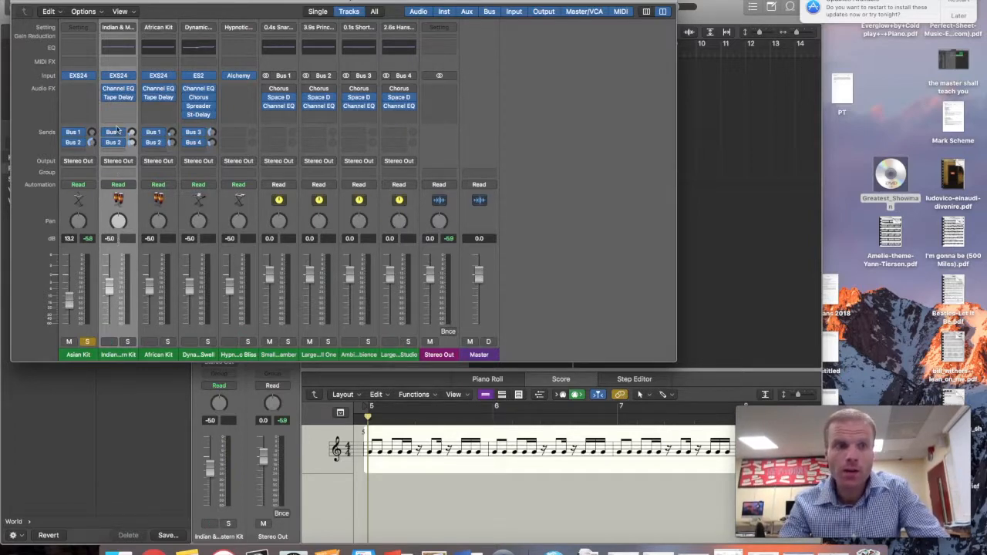
pyautogui.moveTo(135, 145); pyautogui.dragTo(132, 137)
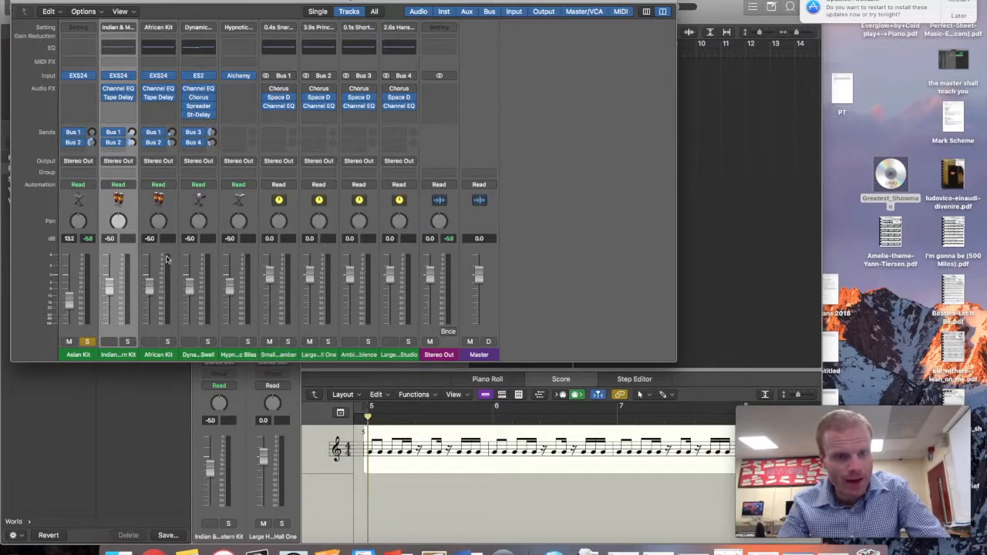
pyautogui.moveTo(172, 143); pyautogui.dragTo(174, 126)
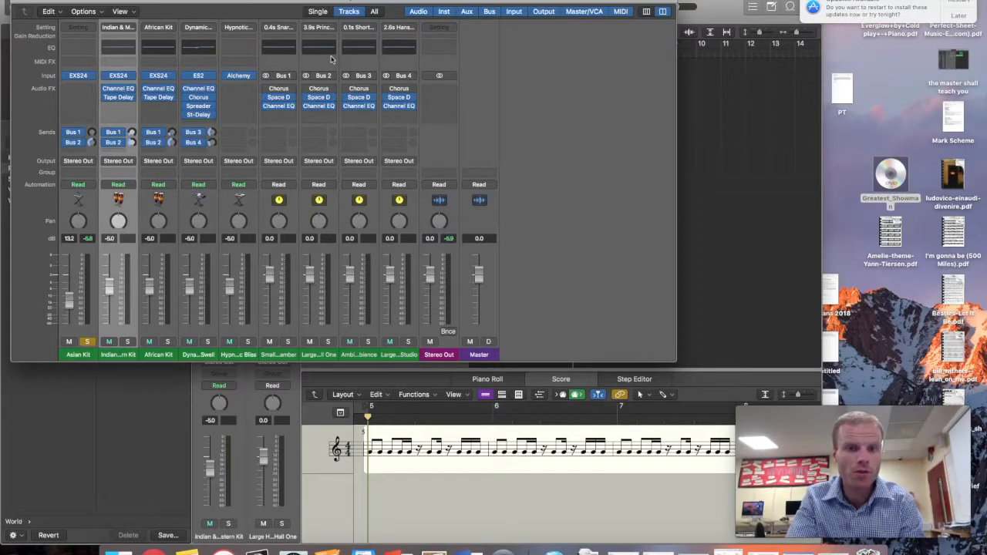
# Examine the Space Designer reverb on the Bus 2 aux channel and its preset categories, then close the plug-in.
pyautogui.click(320, 99)
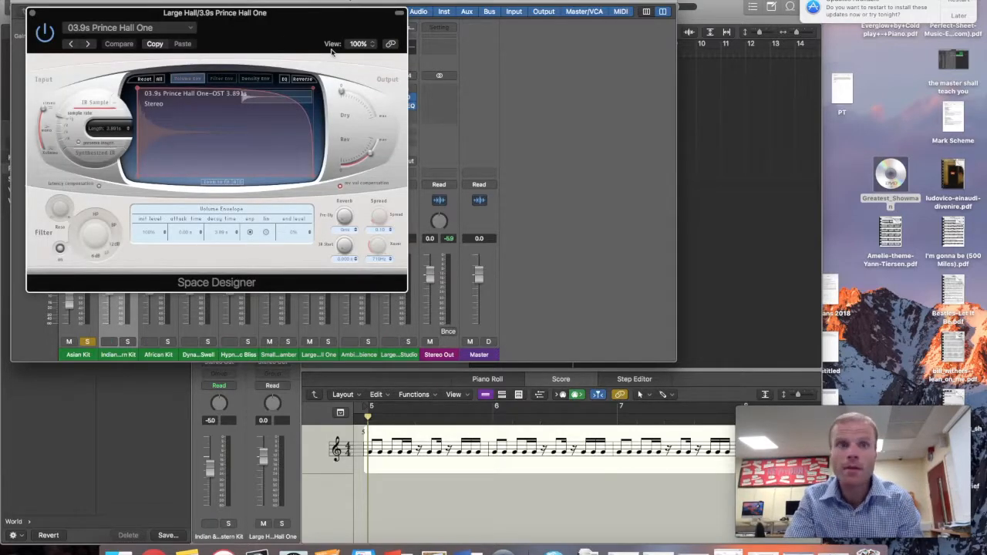
pyautogui.click(128, 27)
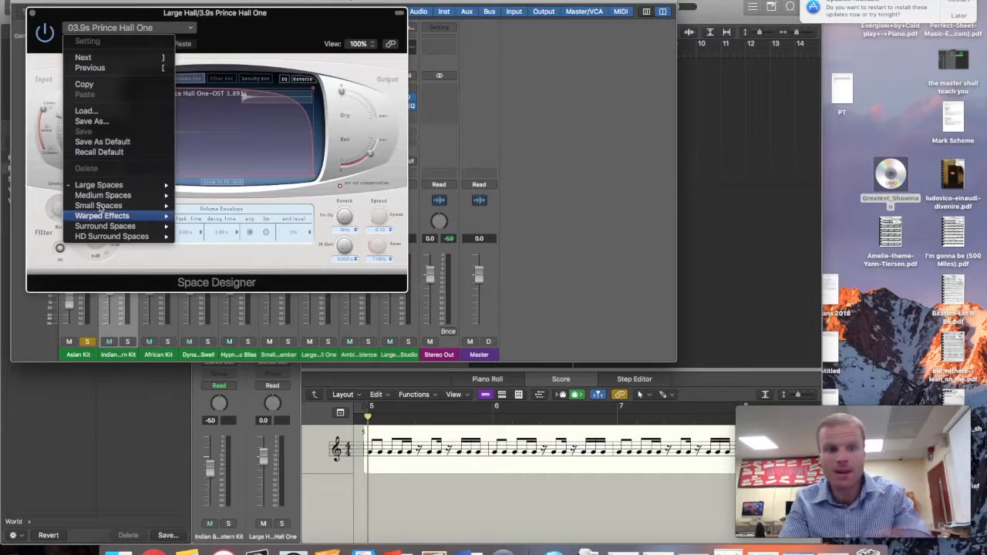
pyautogui.click(231, 3)
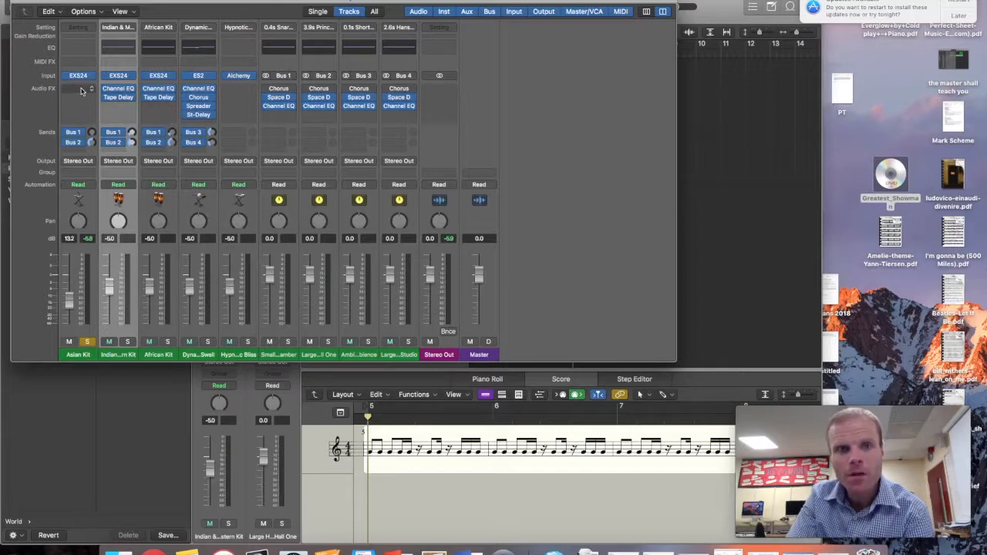
# Look through the plug-in choices for the African Kit channel's first audio effect slot and close the mixer.
pyautogui.click(164, 91)
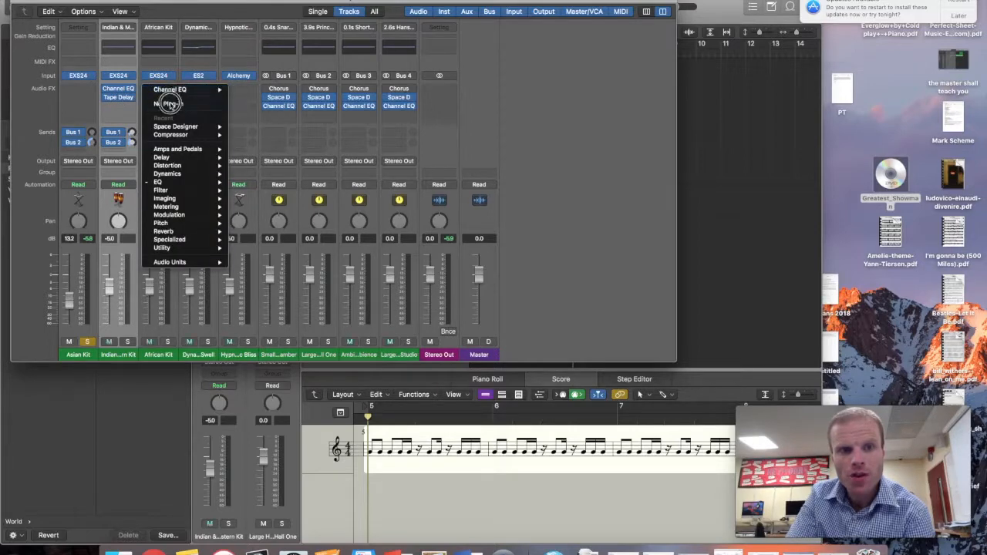
pyautogui.click(174, 62)
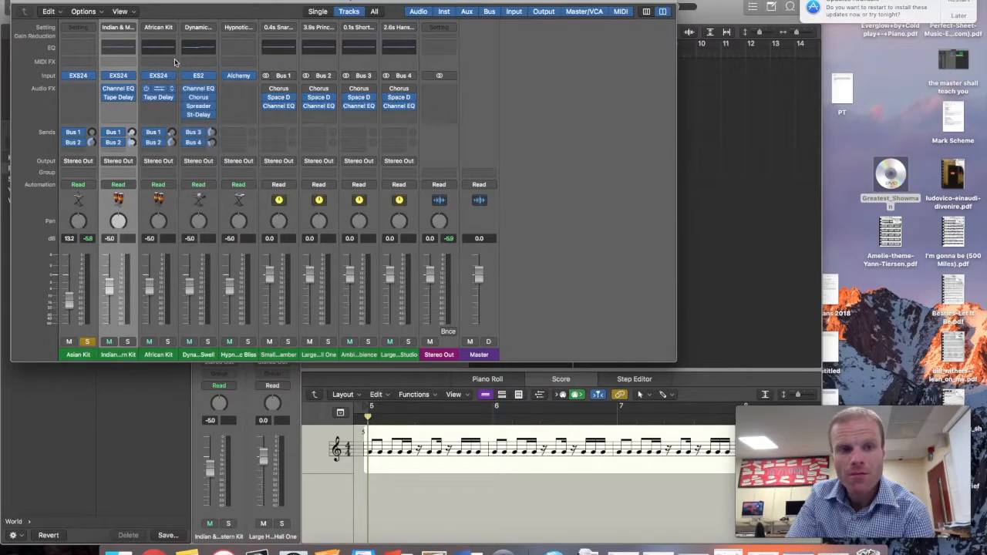
pyautogui.click(20, 5)
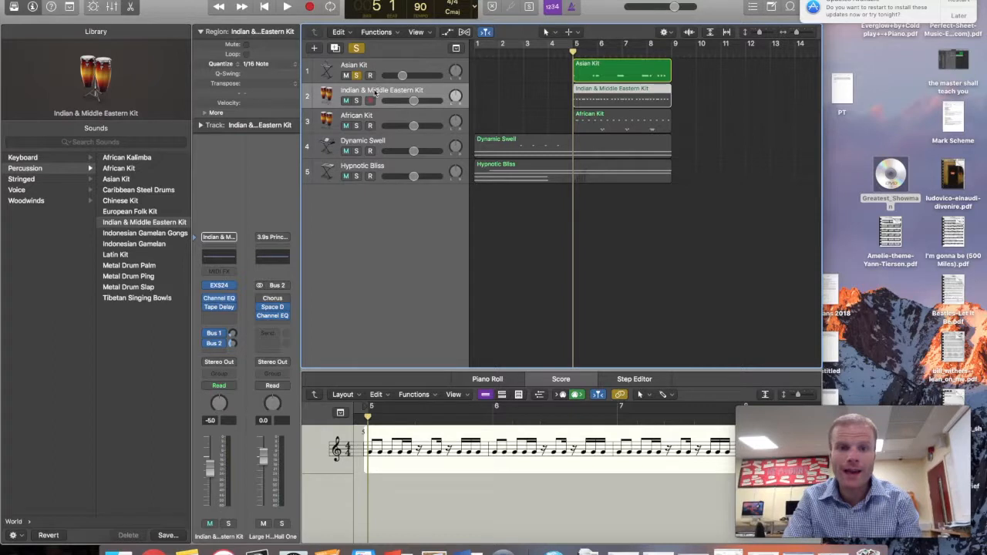
# Solo the Indian & Middle Eastern Kit track in place of the Asian Kit and play its region from bar 5.
pyautogui.click(357, 76)
pyautogui.click(356, 101)
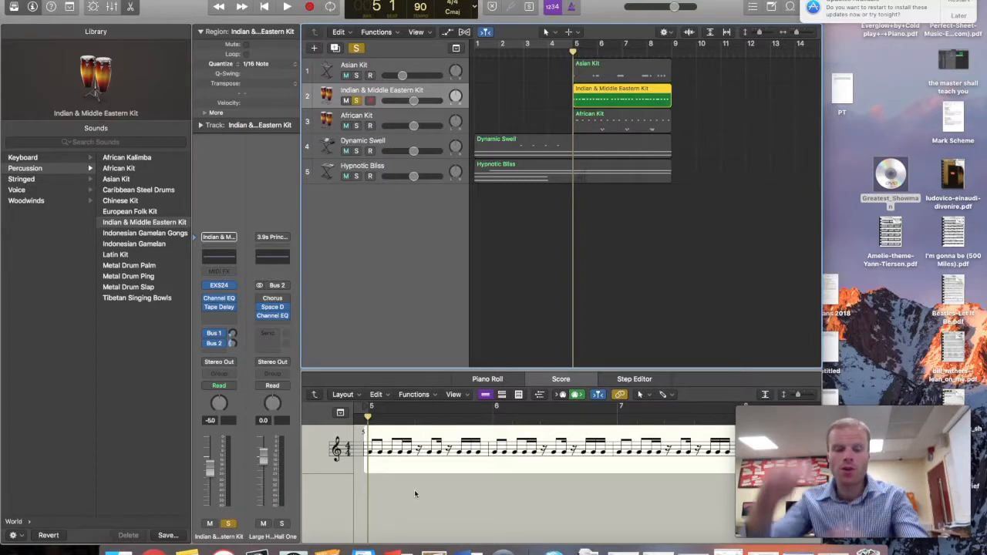
pyautogui.press('space')
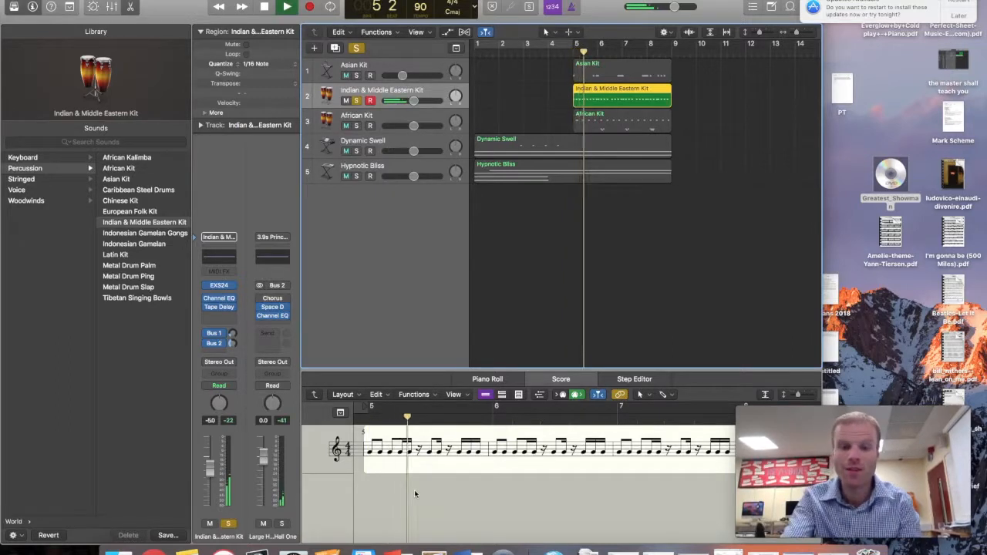
pyautogui.press('XF86AudioRaiseVolume')
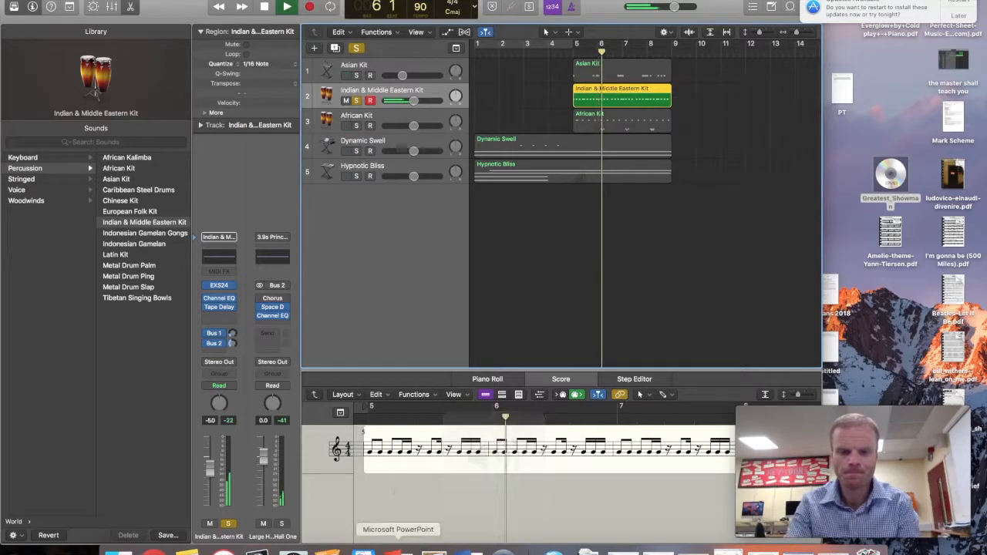